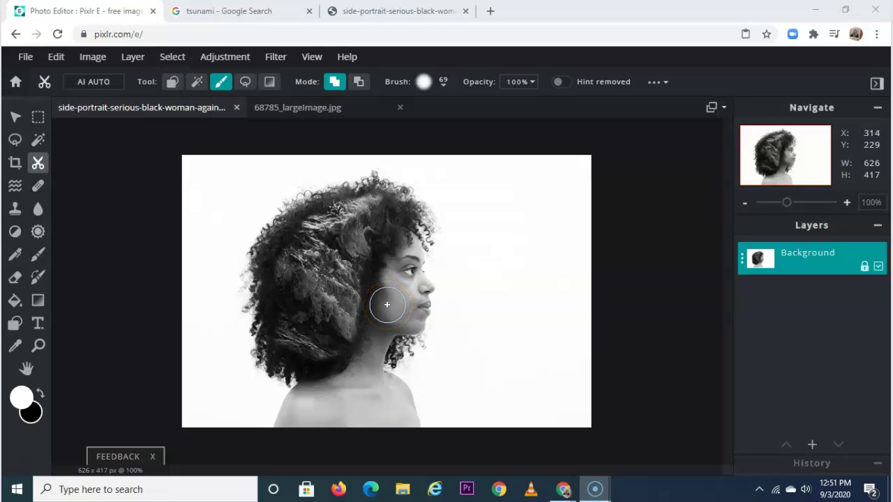
{"action": "mouse_move", "coordinate": [385, 303]}
{"action": "left_mouse_down"}
{"action": "mouse_move", "coordinate": [363, 224]}
{"action": "mouse_move", "coordinate": [295, 243]}
{"action": "mouse_move", "coordinate": [293, 374]}
{"action": "mouse_move", "coordinate": [269, 277]}
{"action": "mouse_move", "coordinate": [345, 216]}
{"action": "mouse_move", "coordinate": [297, 240]}
{"action": "mouse_move", "coordinate": [317, 320]}
{"action": "left_mouse_up"}
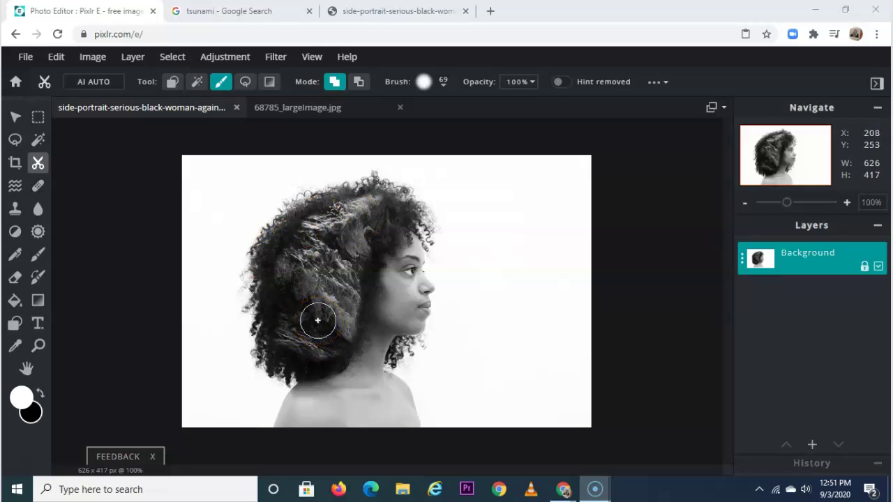
{"action": "mouse_move", "coordinate": [314, 255]}
{"action": "left_mouse_down"}
{"action": "mouse_move", "coordinate": [308, 171]}
{"action": "mouse_move", "coordinate": [344, 184]}
{"action": "mouse_move", "coordinate": [343, 307]}
{"action": "mouse_move", "coordinate": [349, 252]}
{"action": "mouse_move", "coordinate": [328, 180]}
{"action": "mouse_move", "coordinate": [327, 120]}
{"action": "left_mouse_up"}
{"action": "left_click", "coordinate": [321, 111]}
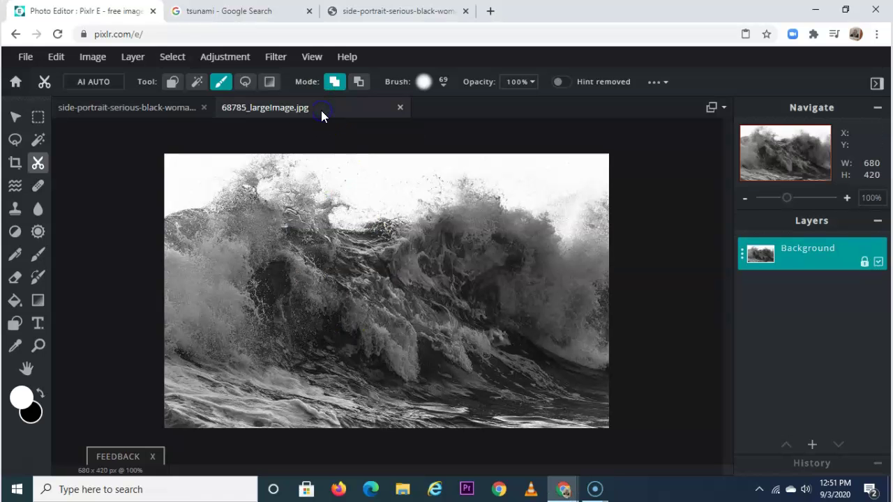
{"action": "left_click", "coordinate": [139, 111]}
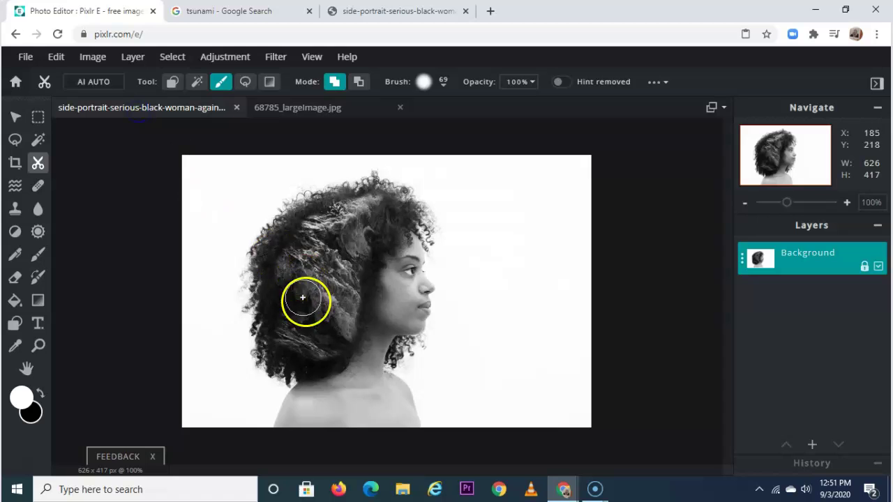
{"action": "mouse_move", "coordinate": [341, 315]}
{"action": "left_mouse_down"}
{"action": "mouse_move", "coordinate": [319, 343]}
{"action": "mouse_move", "coordinate": [315, 328]}
{"action": "left_mouse_up"}
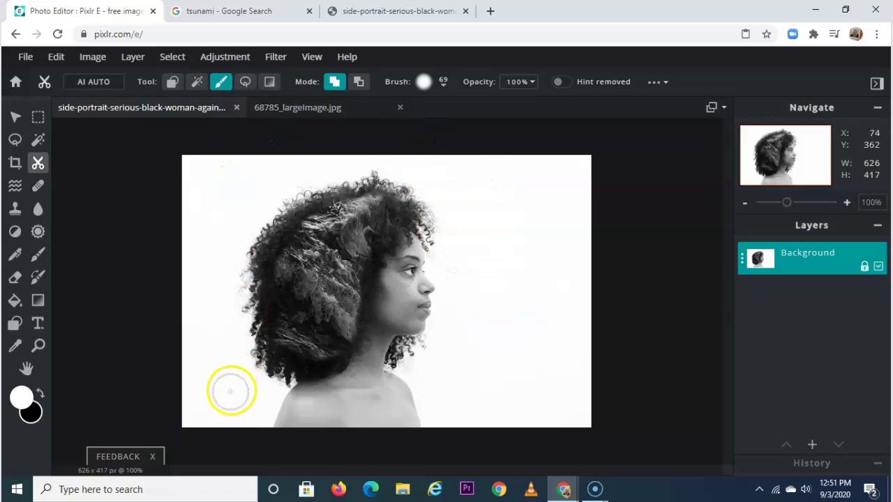
- Switch to the browser page showing the colour side portrait and copy the image
{"action": "left_click", "coordinate": [377, 12]}
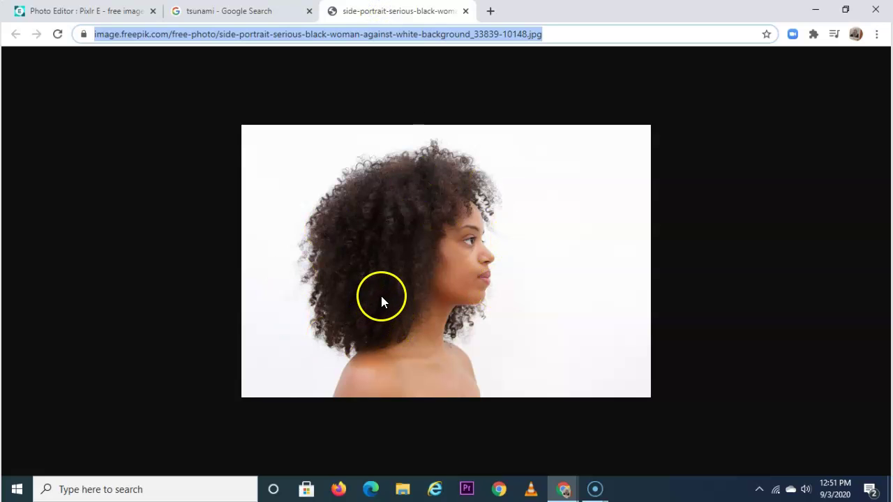
{"action": "right_click", "coordinate": [403, 252]}
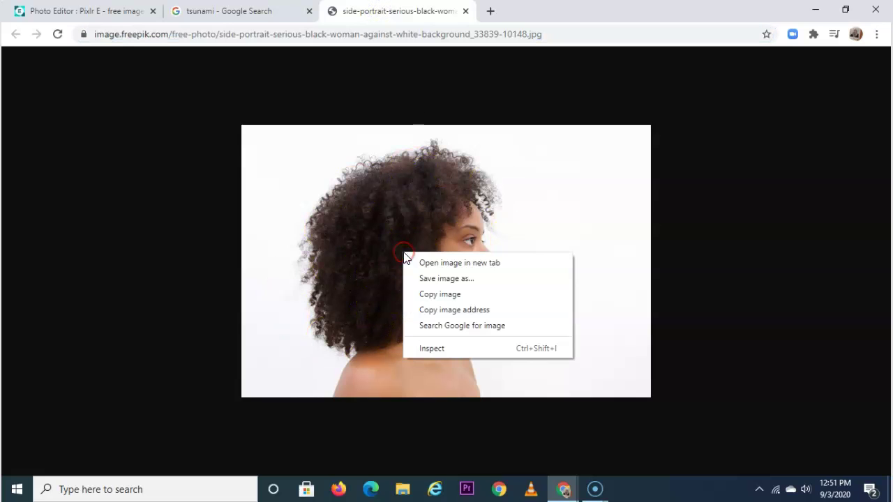
{"action": "left_click", "coordinate": [461, 294]}
- Return to Pixlr E and paste the copied portrait as a new layer over the wave image 68785_largeImage.jpg
{"action": "left_click", "coordinate": [146, 9]}
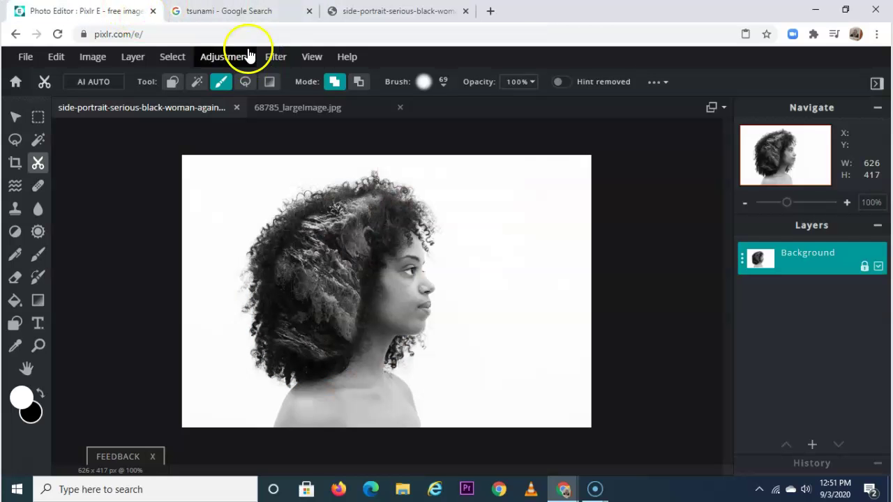
{"action": "left_click", "coordinate": [299, 108]}
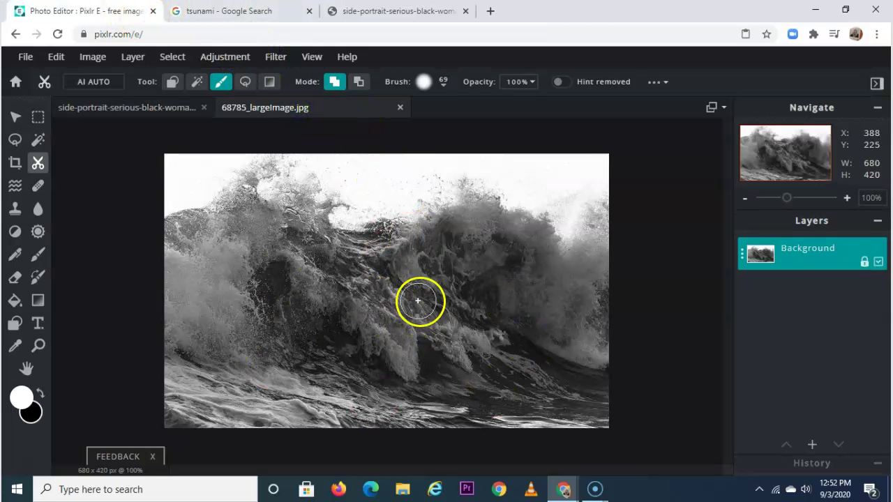
{"action": "left_click", "coordinate": [25, 57]}
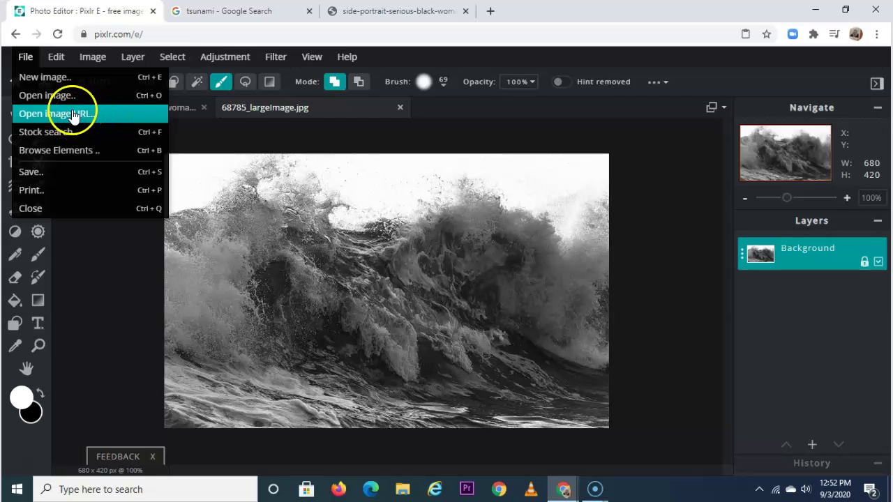
{"action": "left_click", "coordinate": [56, 58]}
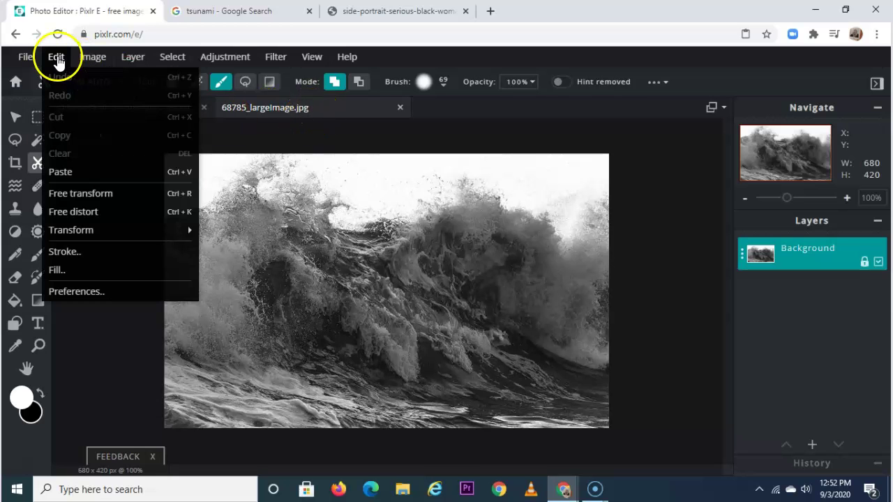
{"action": "left_click", "coordinate": [78, 174]}
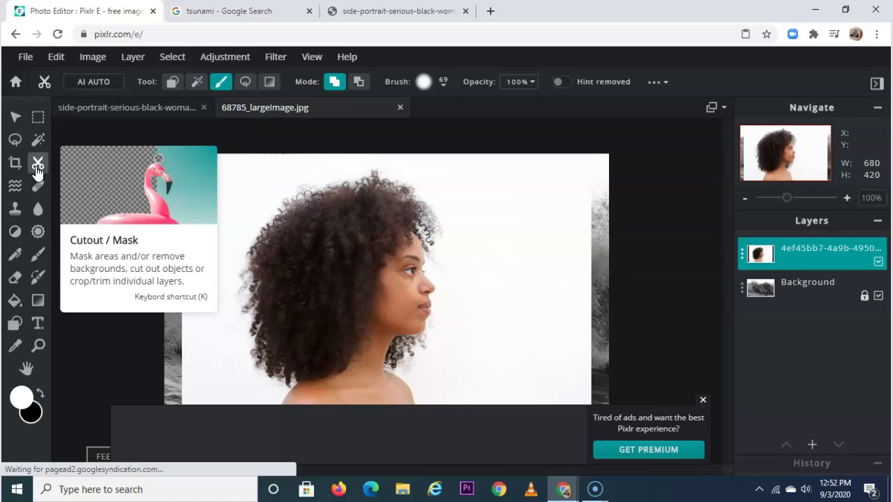
- Cut out the dark hair on the portrait layer with the Magic mask at tolerance 32 to reveal the wave beneath
{"action": "left_click", "coordinate": [194, 83]}
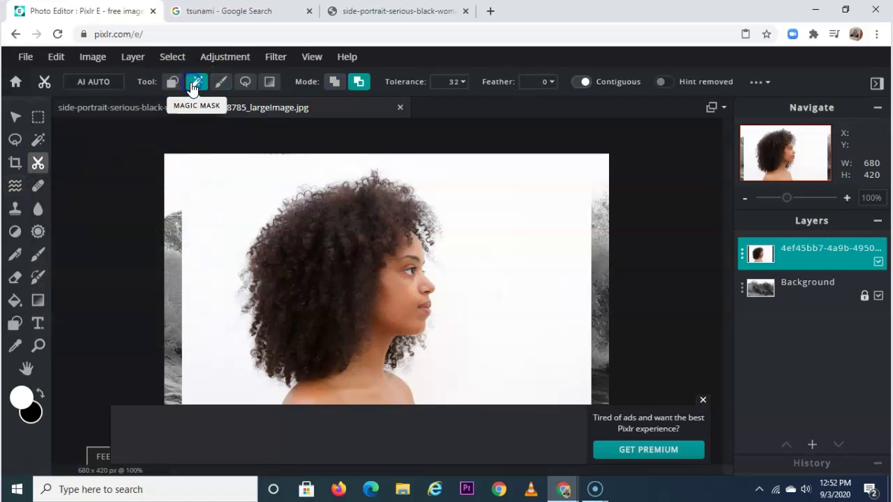
{"action": "left_click", "coordinate": [319, 218]}
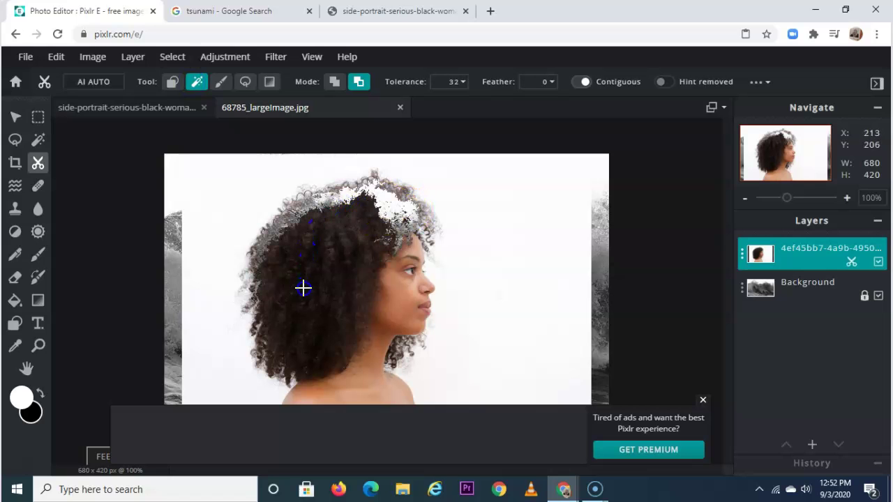
{"action": "left_click", "coordinate": [319, 244]}
{"action": "left_click", "coordinate": [347, 265]}
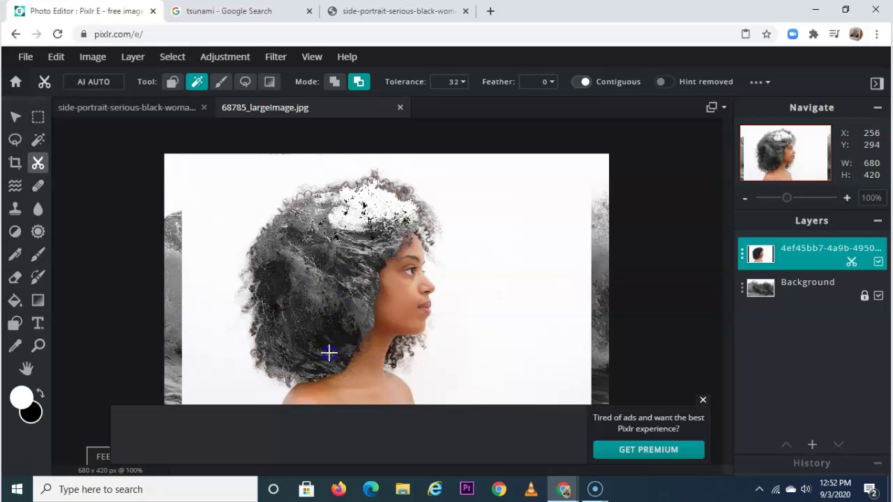
{"action": "left_click", "coordinate": [373, 223]}
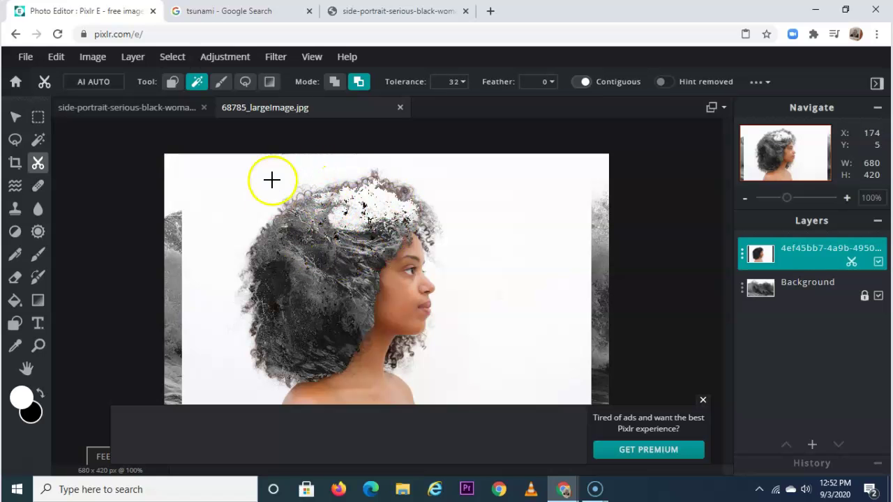
- Brush away leftover hair specks inside the cutout with the draw mask in remove mode, brush size 69
{"action": "left_click", "coordinate": [221, 85]}
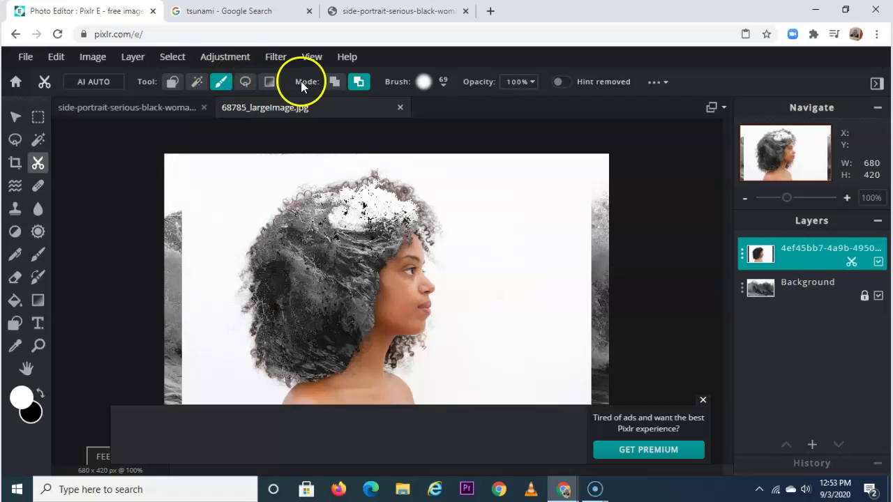
{"action": "mouse_move", "coordinate": [363, 201]}
{"action": "left_mouse_down"}
{"action": "mouse_move", "coordinate": [368, 223]}
{"action": "mouse_move", "coordinate": [348, 231]}
{"action": "mouse_move", "coordinate": [333, 325]}
{"action": "left_mouse_up"}
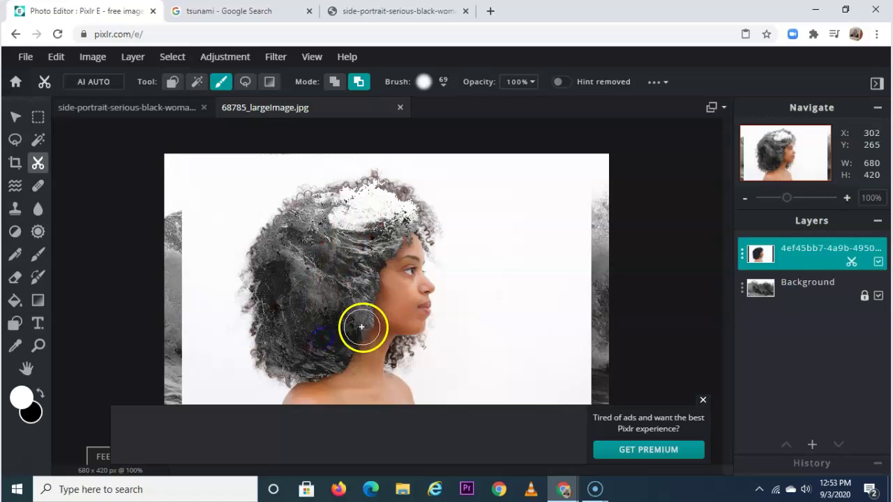
{"action": "mouse_move", "coordinate": [330, 214]}
{"action": "left_mouse_down"}
{"action": "mouse_move", "coordinate": [298, 237]}
{"action": "mouse_move", "coordinate": [297, 345]}
{"action": "left_mouse_up"}
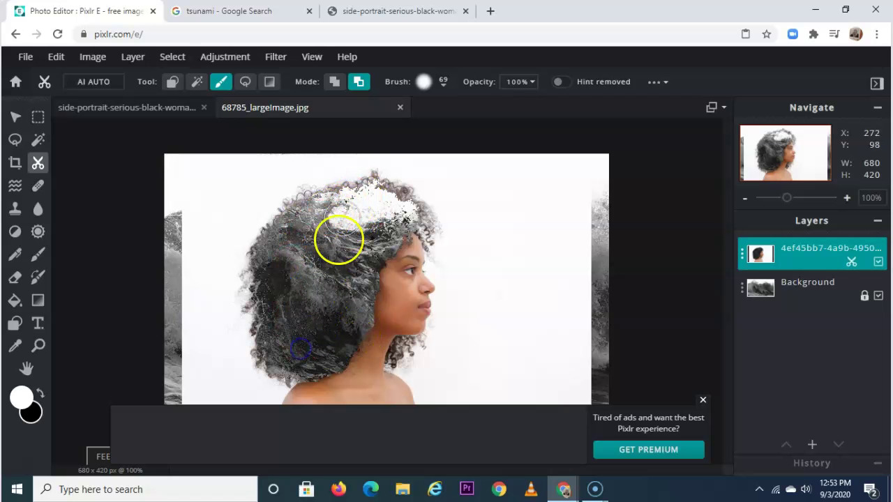
- Paint the portrait back in along the hair's outer edge, hairline, neck and shoulder using the mask brush in add mode
{"action": "left_click", "coordinate": [335, 82]}
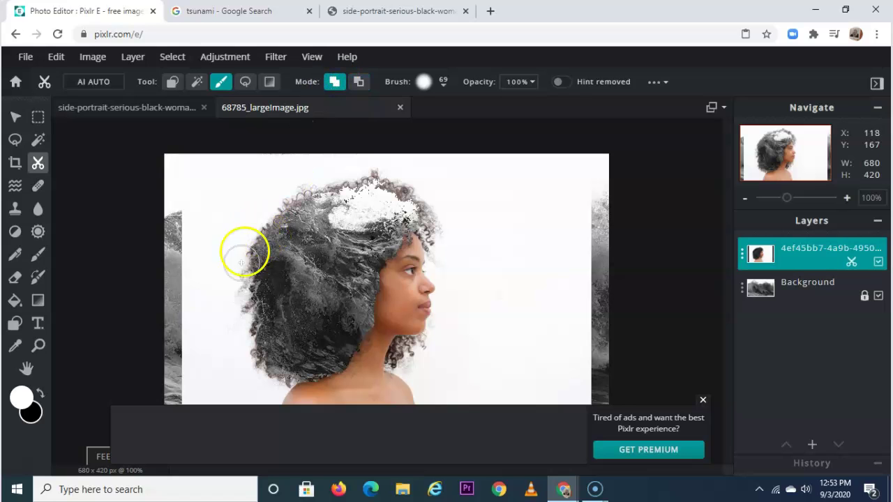
{"action": "mouse_move", "coordinate": [247, 269]}
{"action": "left_mouse_down"}
{"action": "mouse_move", "coordinate": [321, 194]}
{"action": "mouse_move", "coordinate": [416, 195]}
{"action": "mouse_move", "coordinate": [430, 226]}
{"action": "mouse_move", "coordinate": [403, 251]}
{"action": "mouse_move", "coordinate": [372, 319]}
{"action": "mouse_move", "coordinate": [365, 382]}
{"action": "mouse_move", "coordinate": [335, 403]}
{"action": "left_mouse_up"}
{"action": "mouse_move", "coordinate": [278, 396]}
{"action": "left_mouse_down"}
{"action": "mouse_move", "coordinate": [349, 376]}
{"action": "mouse_move", "coordinate": [369, 341]}
{"action": "left_mouse_up"}
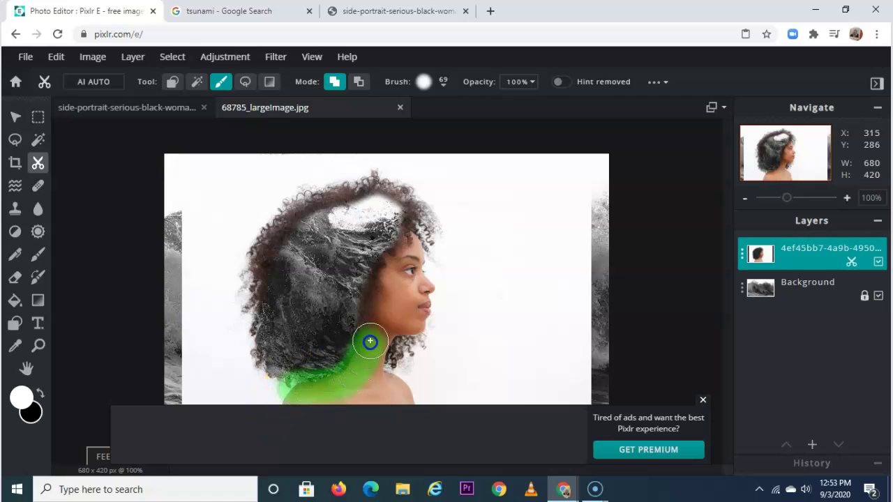
{"action": "mouse_move", "coordinate": [230, 283]}
{"action": "left_mouse_down"}
{"action": "mouse_move", "coordinate": [248, 365]}
{"action": "mouse_move", "coordinate": [275, 396]}
{"action": "left_mouse_up"}
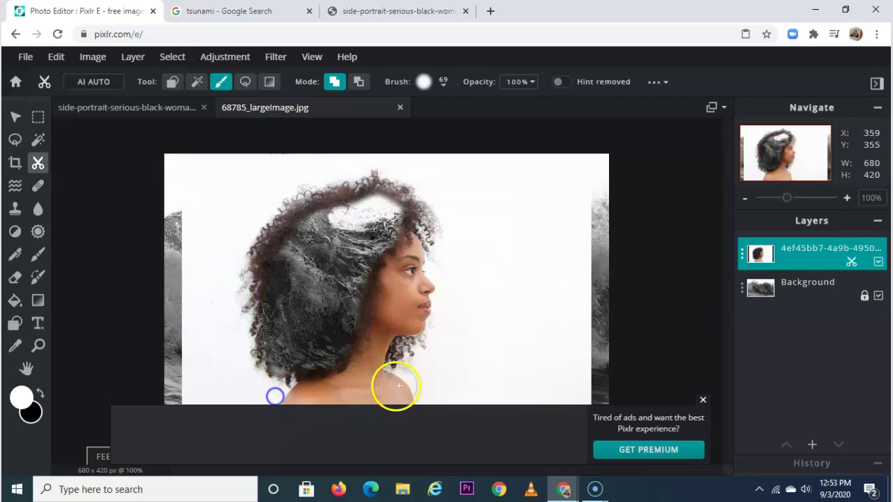
- Remove the restored hair along the back and top of the head with the mask brush in remove mode
{"action": "left_click", "coordinate": [358, 81]}
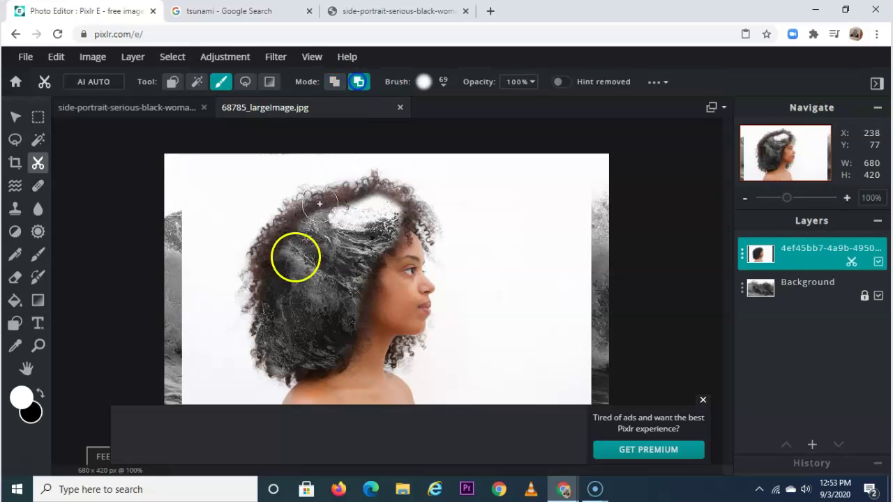
{"action": "left_click_drag", "start_coordinate": [285, 256], "coordinate": [333, 213]}
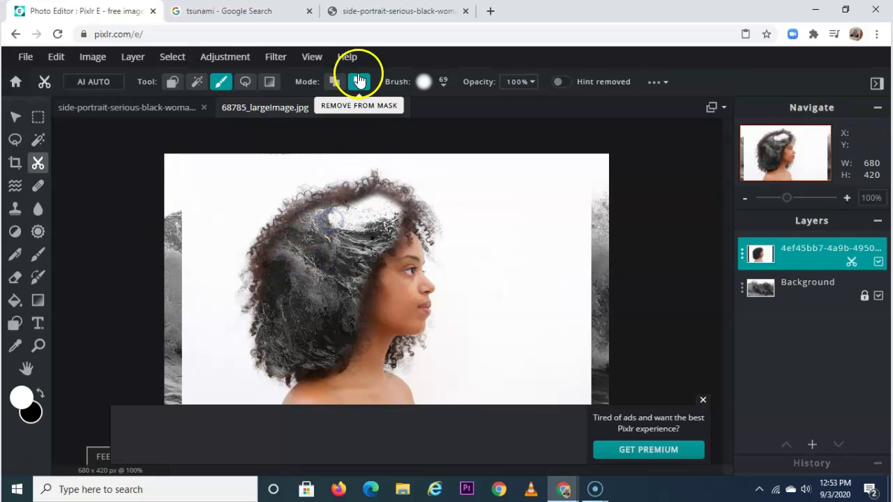
{"action": "mouse_move", "coordinate": [279, 274]}
{"action": "left_mouse_down"}
{"action": "mouse_move", "coordinate": [344, 200]}
{"action": "mouse_move", "coordinate": [378, 193]}
{"action": "mouse_move", "coordinate": [309, 208]}
{"action": "mouse_move", "coordinate": [278, 249]}
{"action": "mouse_move", "coordinate": [263, 293]}
{"action": "left_mouse_up"}
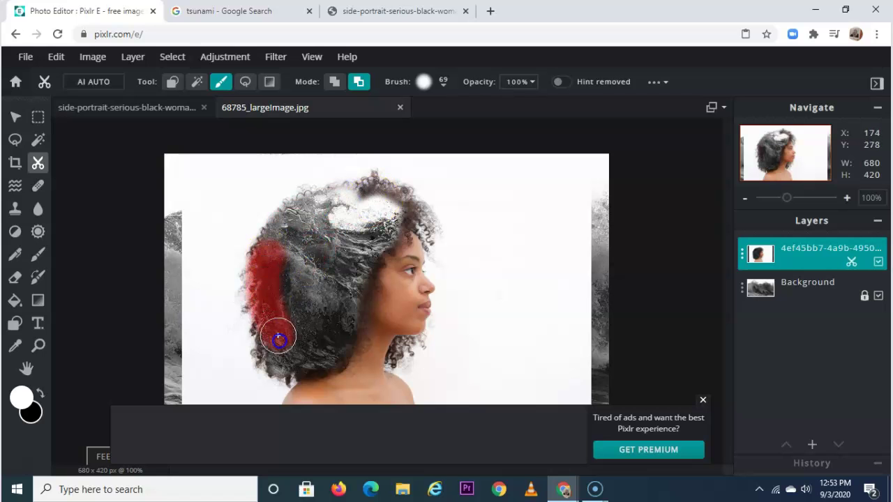
{"action": "left_click_drag", "start_coordinate": [278, 340], "coordinate": [280, 343]}
{"action": "mouse_move", "coordinate": [359, 197]}
{"action": "left_mouse_down"}
{"action": "mouse_move", "coordinate": [370, 193]}
{"action": "mouse_move", "coordinate": [391, 216]}
{"action": "mouse_move", "coordinate": [394, 209]}
{"action": "left_mouse_up"}
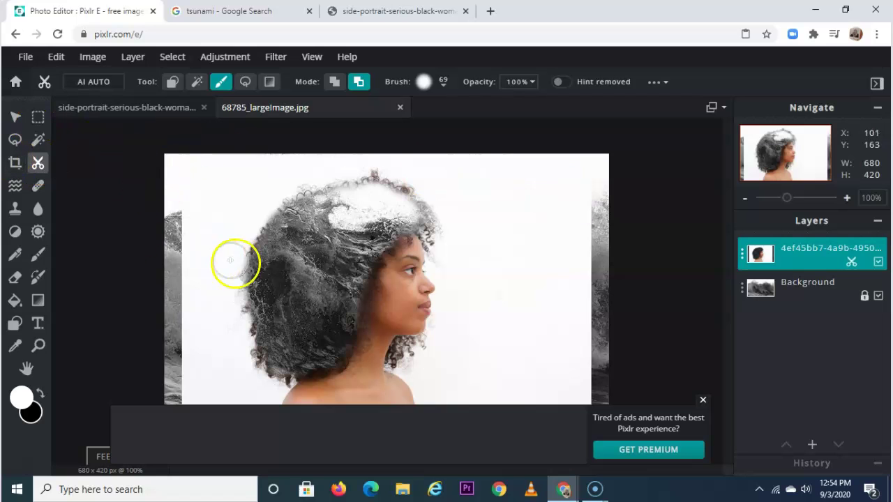
- Crop both sides of the image to 540 x 420 px to trim off the exposed wave borders
{"action": "left_click", "coordinate": [14, 165]}
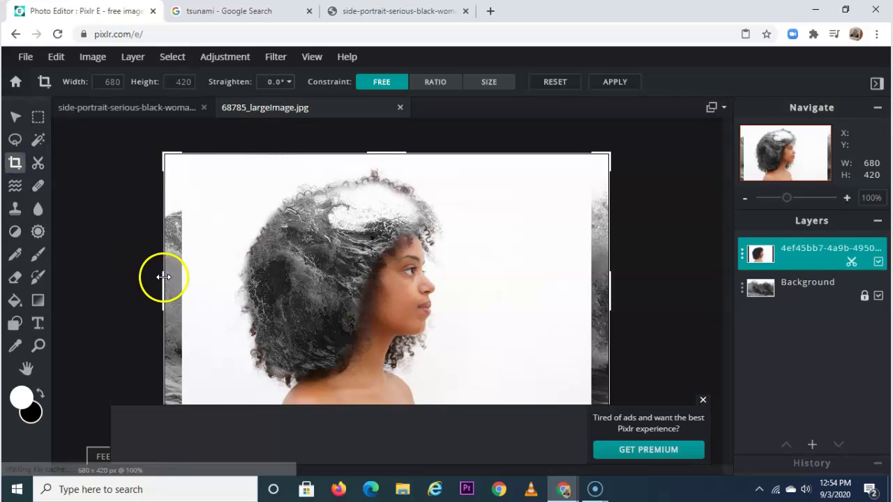
{"action": "left_click_drag", "start_coordinate": [164, 277], "coordinate": [189, 277]}
{"action": "left_click_drag", "start_coordinate": [606, 291], "coordinate": [543, 299]}
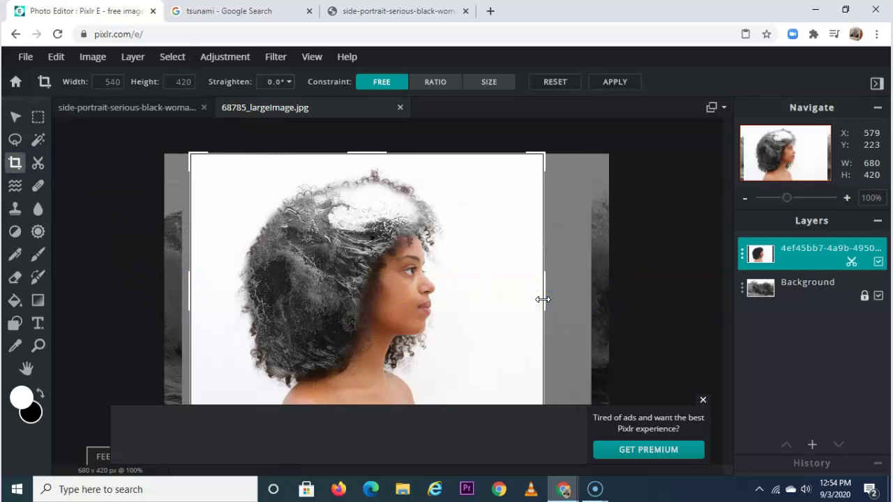
{"action": "key", "text": "Return"}
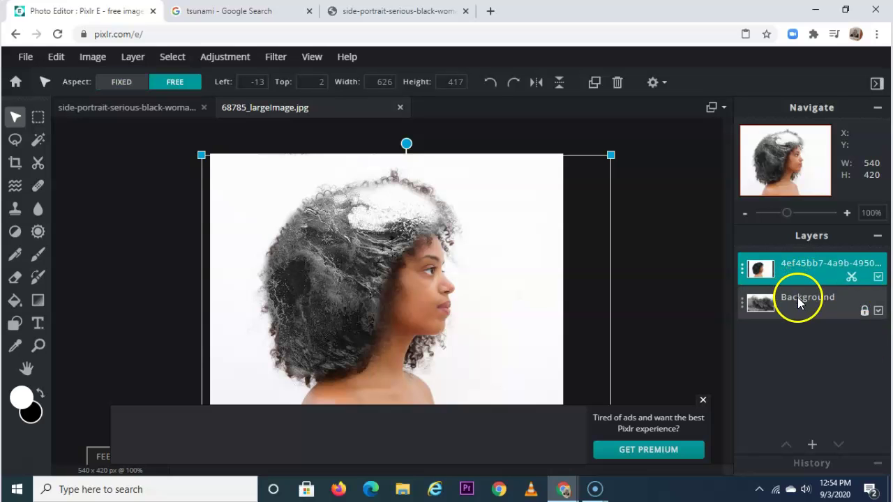
- Desaturate both the portrait layer and the Background wave layer
{"action": "left_click", "coordinate": [217, 63]}
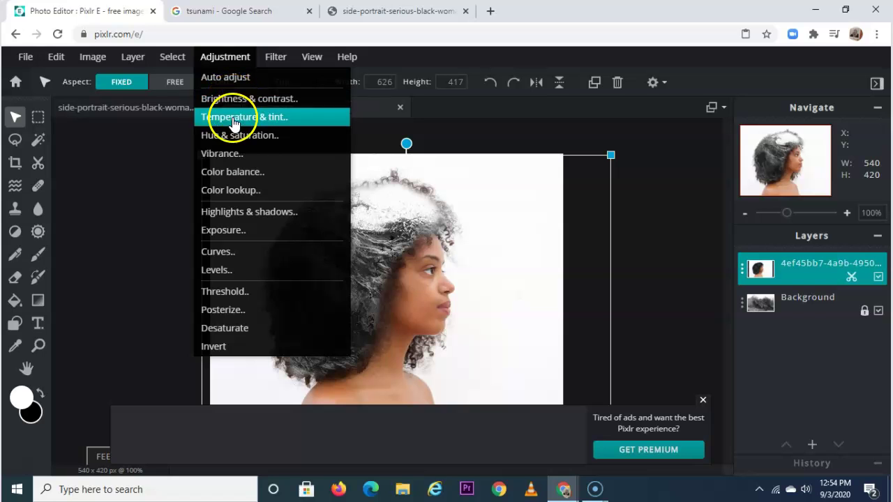
{"action": "left_click", "coordinate": [239, 328]}
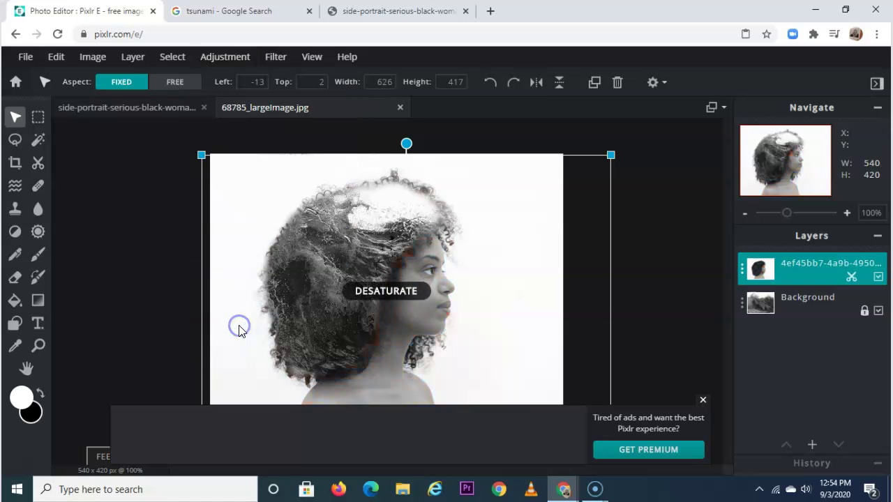
{"action": "left_click", "coordinate": [792, 301]}
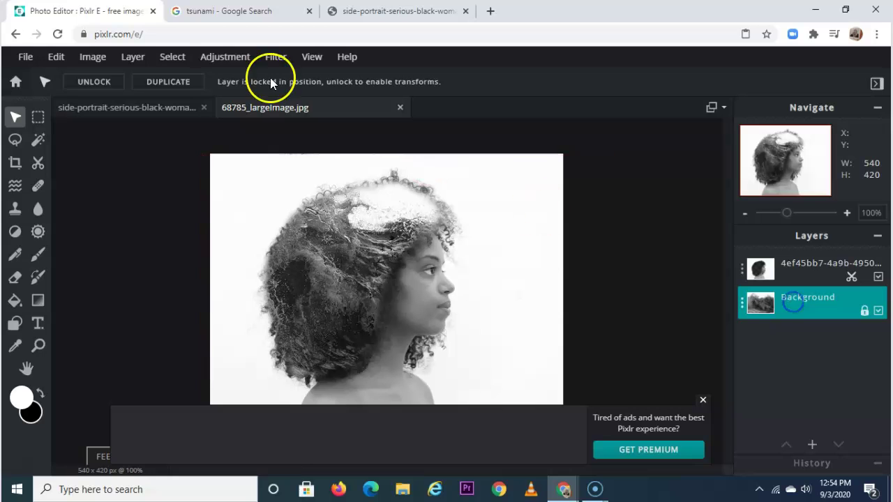
{"action": "left_click", "coordinate": [184, 62]}
{"action": "left_click", "coordinate": [212, 58]}
{"action": "left_click", "coordinate": [155, 60]}
{"action": "mouse_move", "coordinate": [153, 60]}
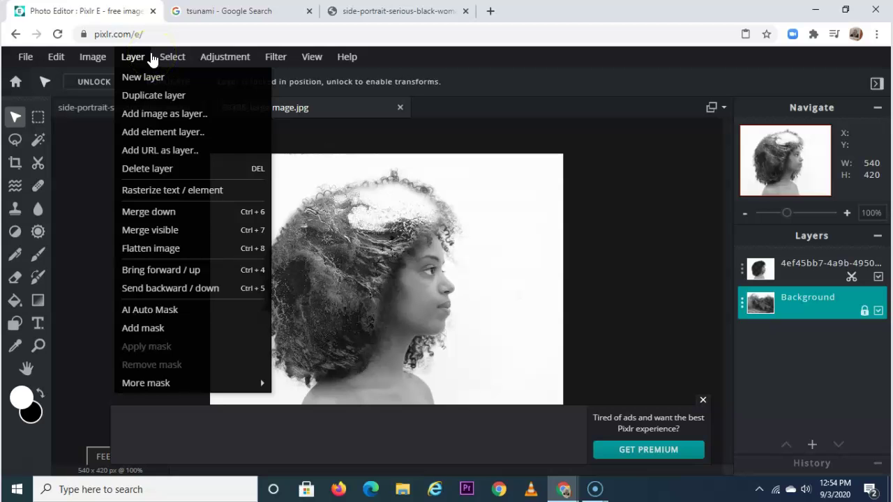
{"action": "mouse_move", "coordinate": [224, 58]}
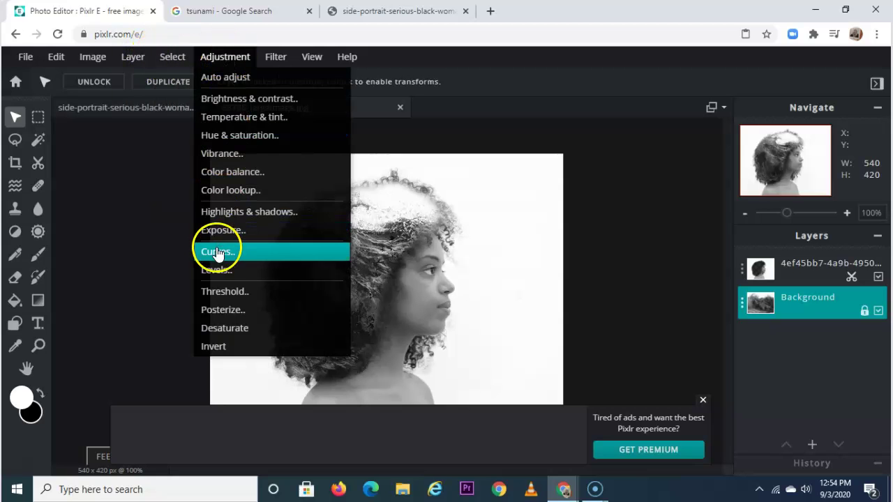
{"action": "left_click", "coordinate": [251, 328]}
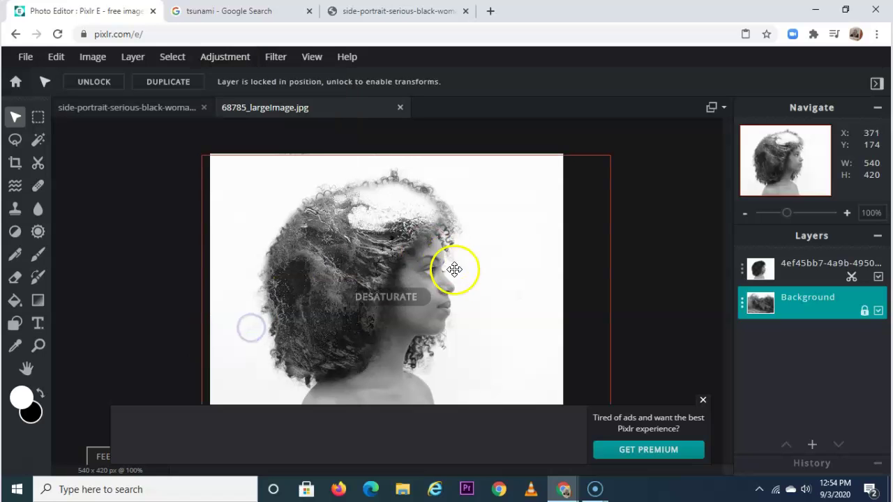
{"action": "left_click", "coordinate": [789, 293]}
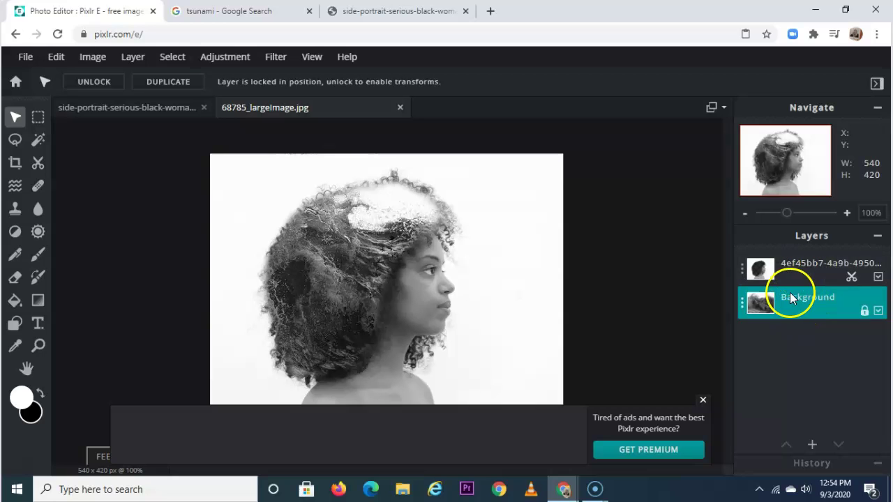
{"action": "left_click", "coordinate": [793, 312]}
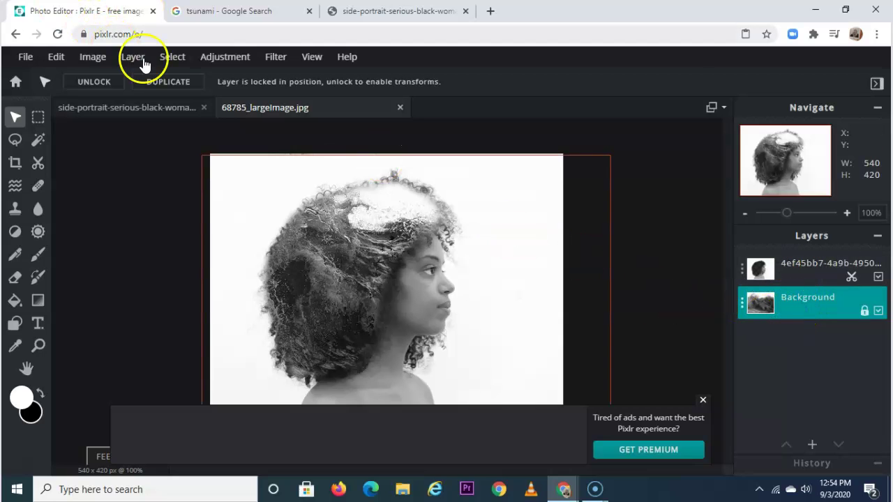
{"action": "left_click", "coordinate": [226, 57]}
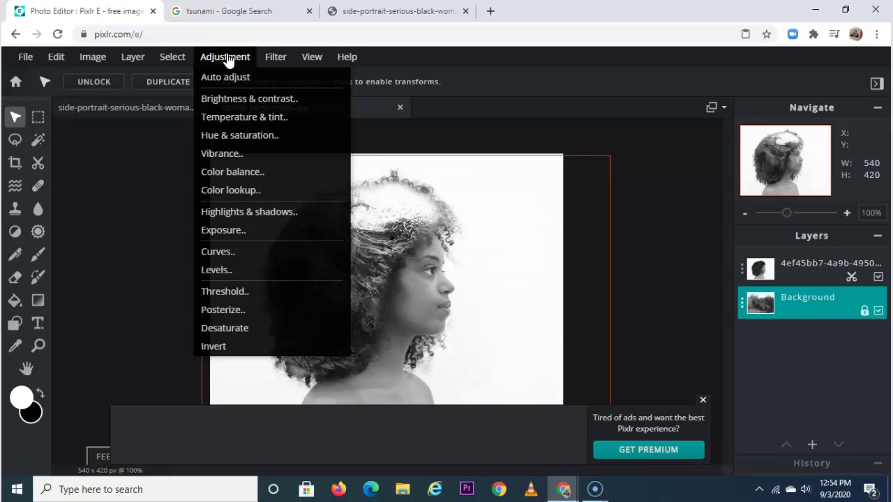
{"action": "left_click", "coordinate": [250, 135]}
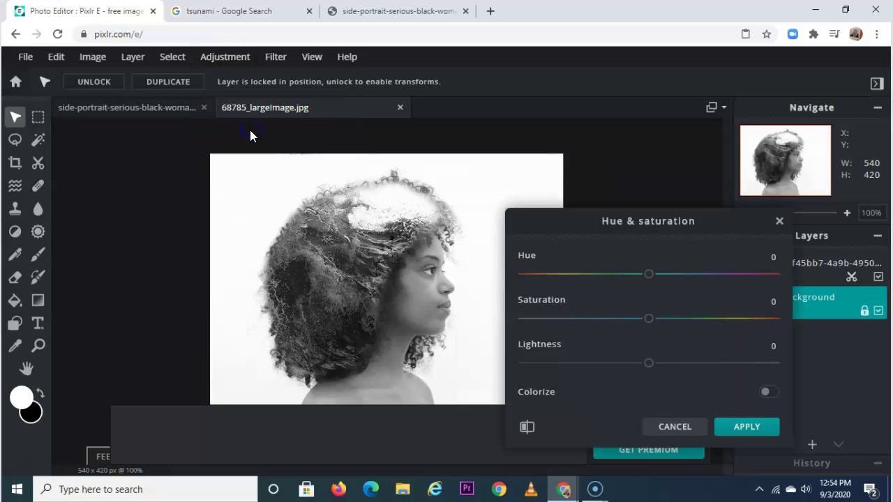
{"action": "left_click", "coordinate": [767, 392]}
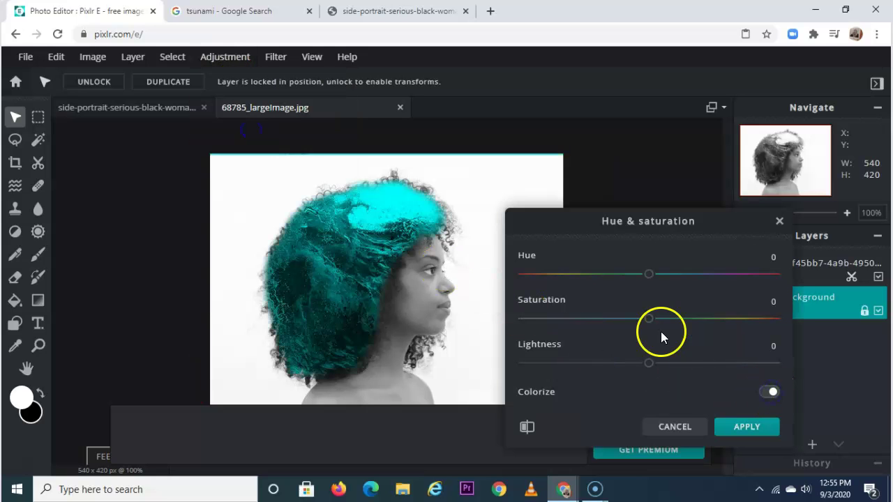
{"action": "left_click_drag", "start_coordinate": [648, 318], "coordinate": [723, 318]}
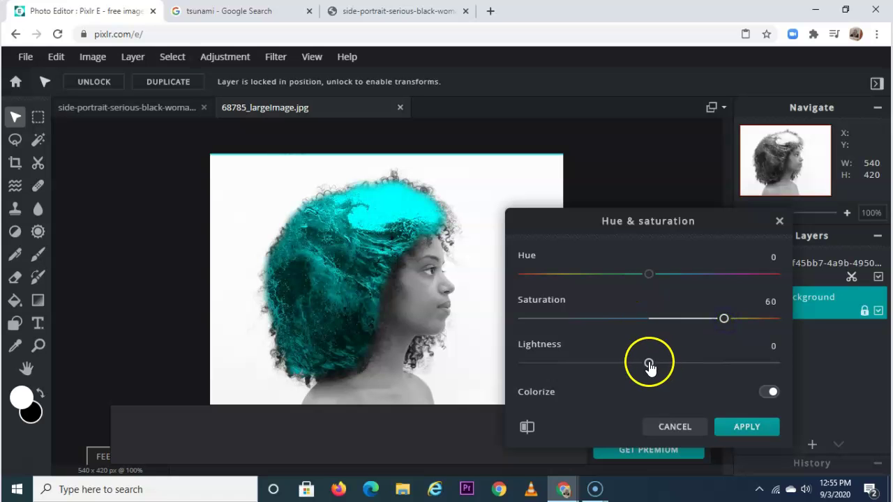
{"action": "left_click_drag", "start_coordinate": [648, 273], "coordinate": [685, 274]}
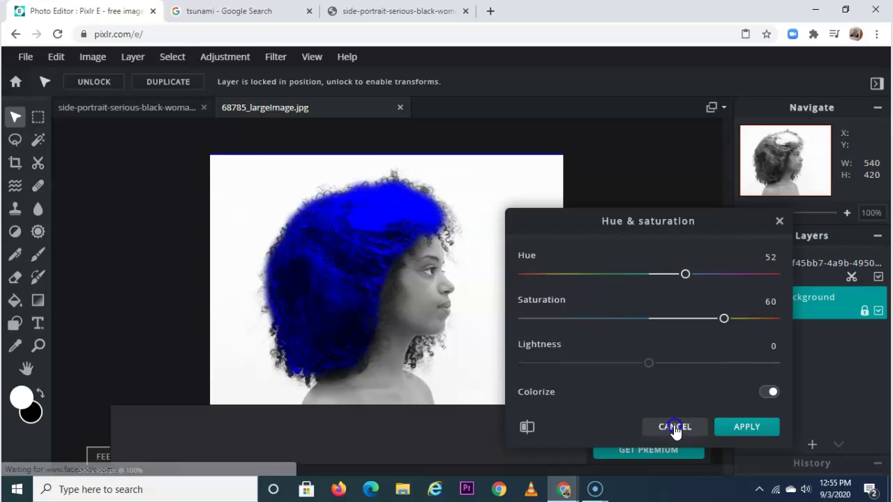
{"action": "left_click", "coordinate": [674, 427]}
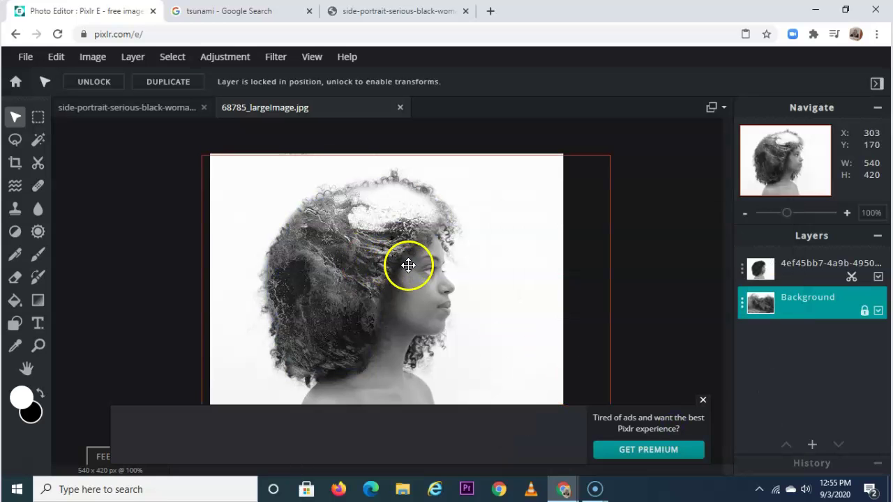
- Darken the Background wave layer with Curves by pulling the midpoint of the combined-channel curve downward, and apply it
{"action": "left_click", "coordinate": [222, 59]}
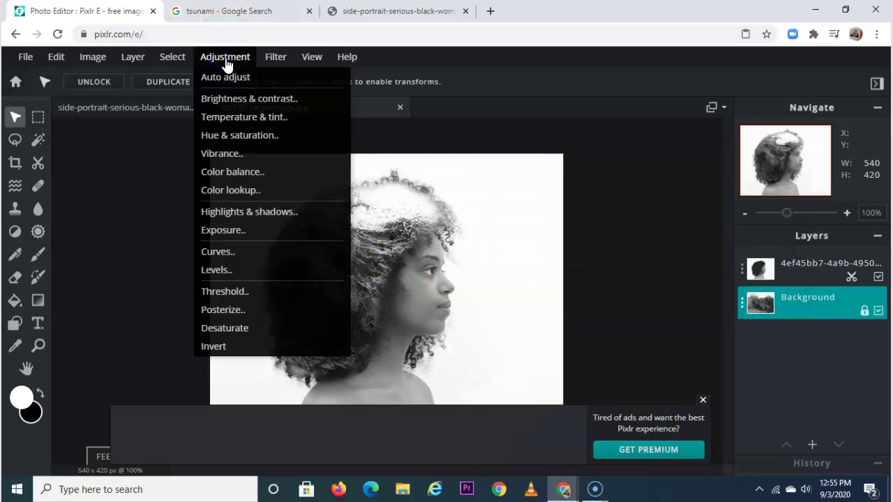
{"action": "left_click", "coordinate": [238, 257]}
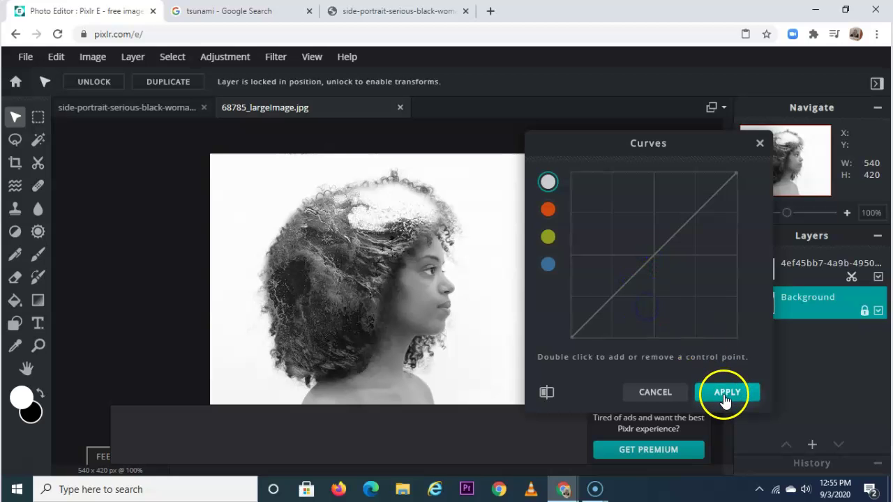
{"action": "left_click", "coordinate": [588, 259]}
{"action": "left_click", "coordinate": [545, 204]}
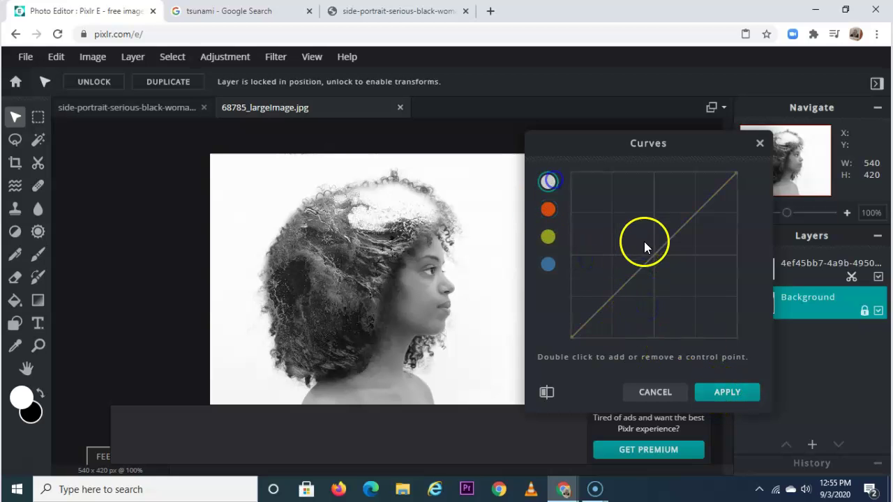
{"action": "left_click", "coordinate": [613, 317]}
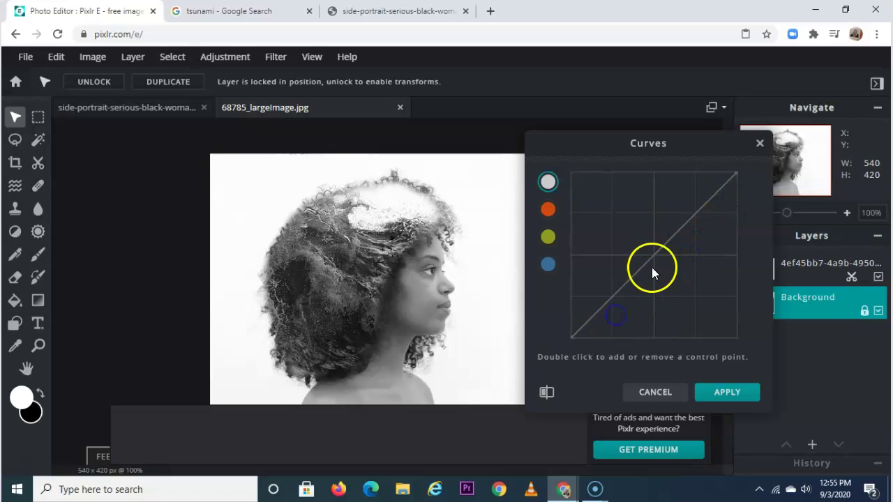
{"action": "left_click_drag", "start_coordinate": [648, 262], "coordinate": [668, 279]}
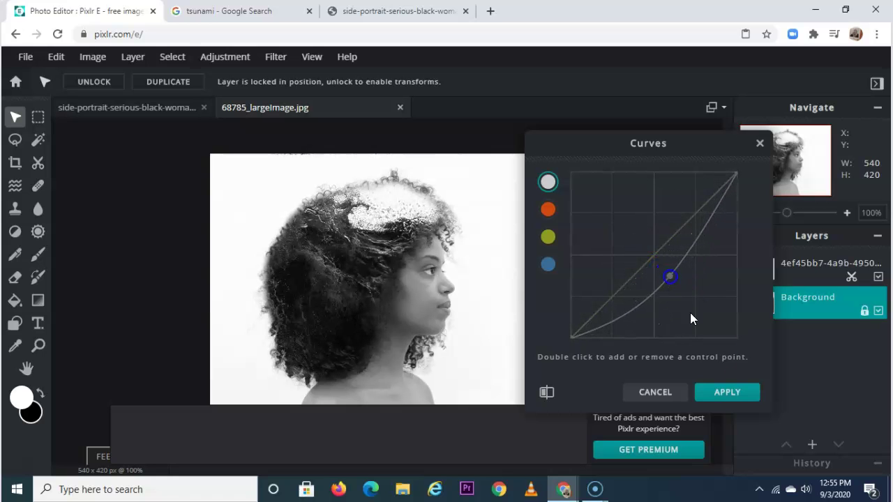
{"action": "left_click", "coordinate": [710, 391]}
- Apply Highlights & shadows to the portrait layer with highlights at -119 and shadows at 100
{"action": "left_click", "coordinate": [769, 279]}
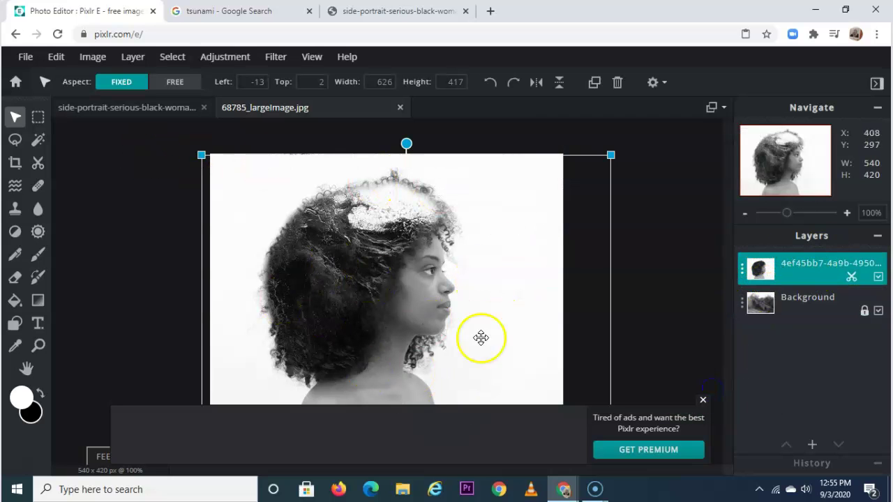
{"action": "left_click", "coordinate": [228, 58]}
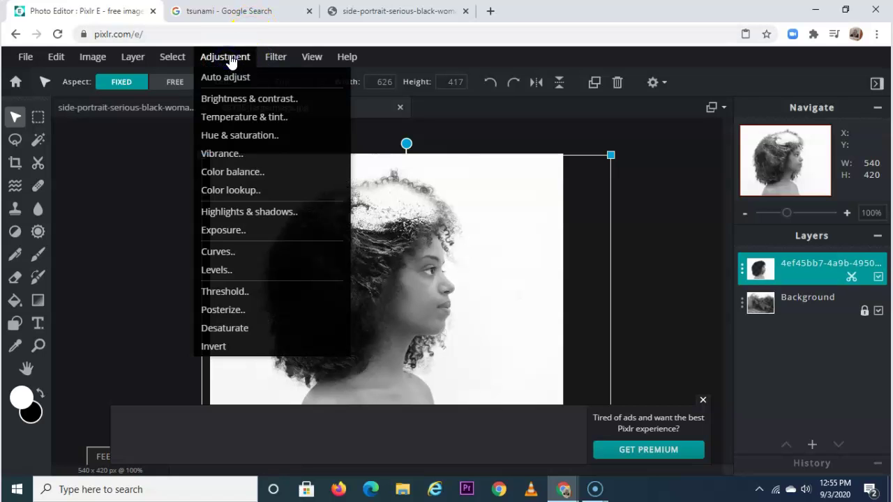
{"action": "left_click", "coordinate": [240, 213]}
{"action": "left_click_drag", "start_coordinate": [650, 288], "coordinate": [567, 293]}
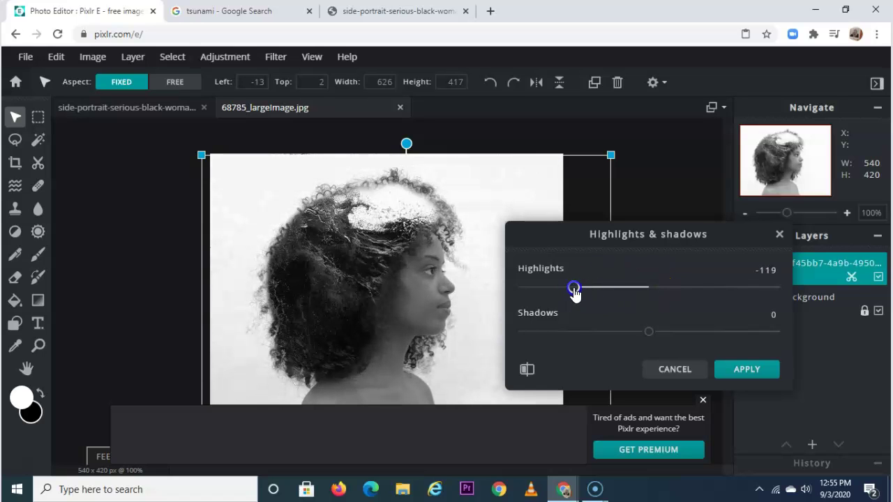
{"action": "left_click_drag", "start_coordinate": [652, 335], "coordinate": [713, 339]}
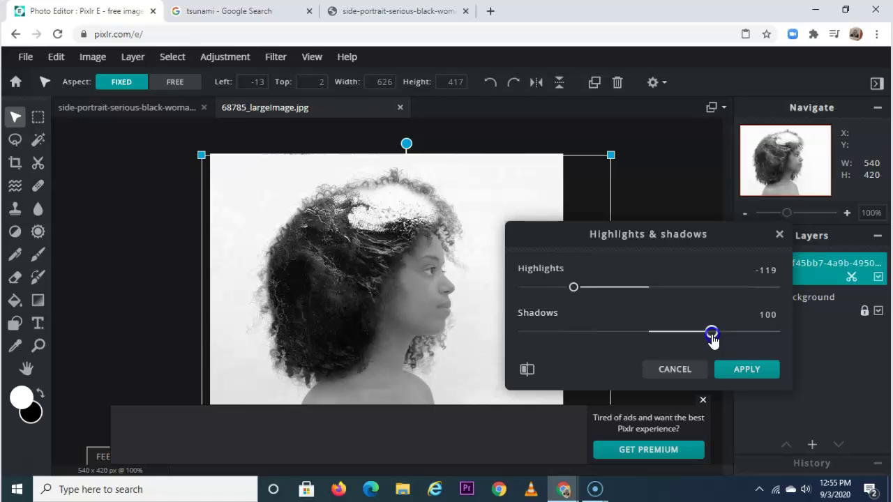
{"action": "left_click", "coordinate": [756, 376]}
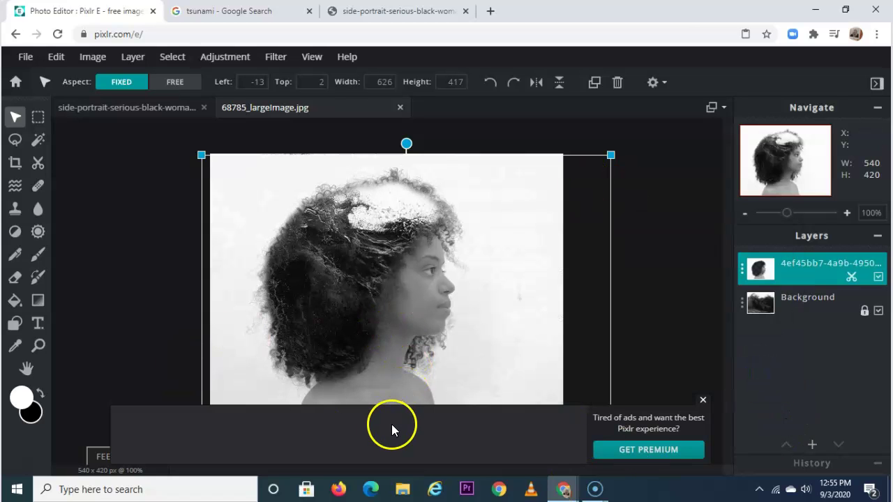
- Start saving the image and name the file "double exsposure"
{"action": "left_click", "coordinate": [25, 59]}
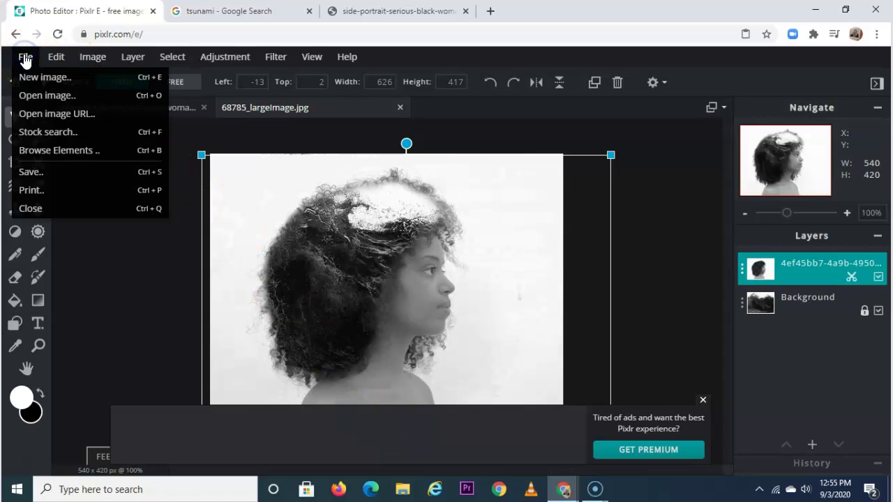
{"action": "left_click", "coordinate": [60, 172]}
{"action": "left_click", "coordinate": [663, 183]}
{"action": "left_click_drag", "start_coordinate": [751, 184], "coordinate": [593, 188]}
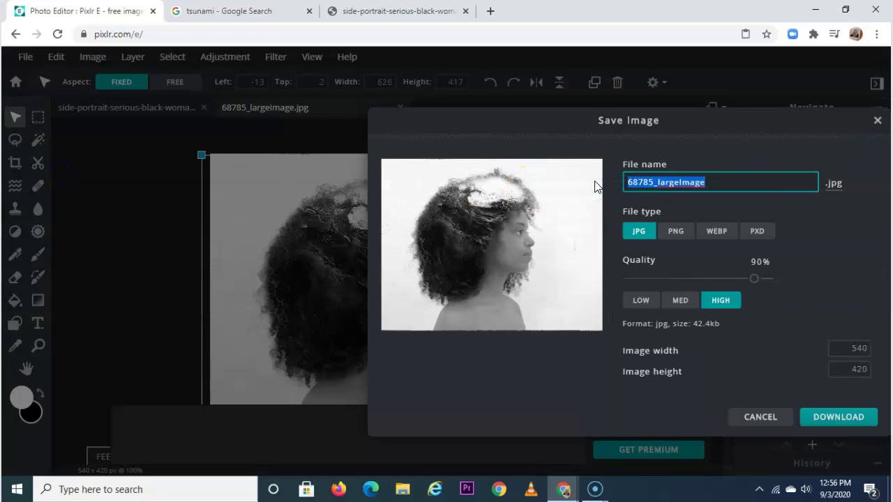
{"action": "type", "text": "double exsposure"}
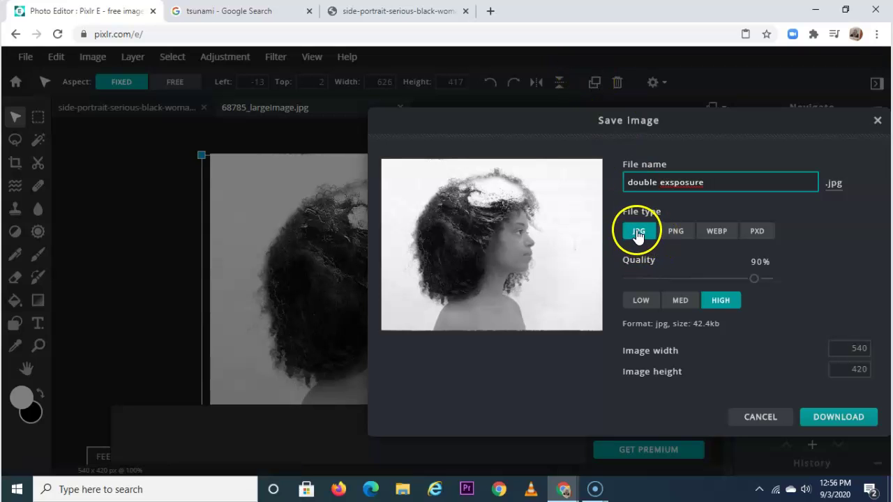
- Set the JPG quality to 100% and download the image at 540 x 420 px
{"action": "left_click_drag", "start_coordinate": [754, 282], "coordinate": [805, 281]}
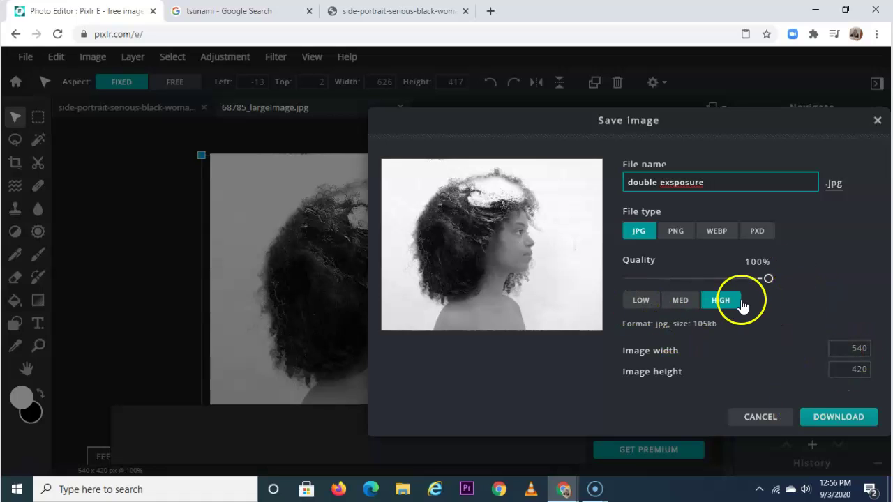
{"action": "left_click", "coordinate": [853, 348]}
{"action": "left_click", "coordinate": [844, 365]}
{"action": "type", "text": "1"}
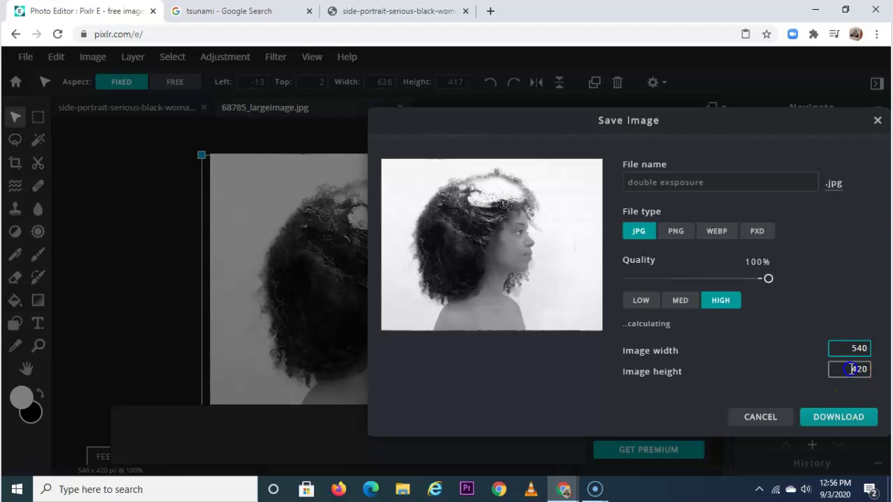
{"action": "left_click", "coordinate": [842, 399]}
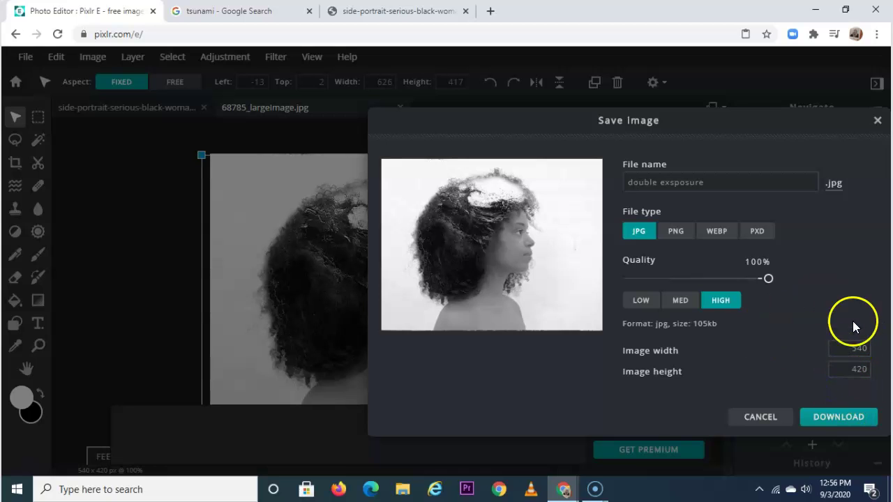
{"action": "left_click", "coordinate": [837, 418]}
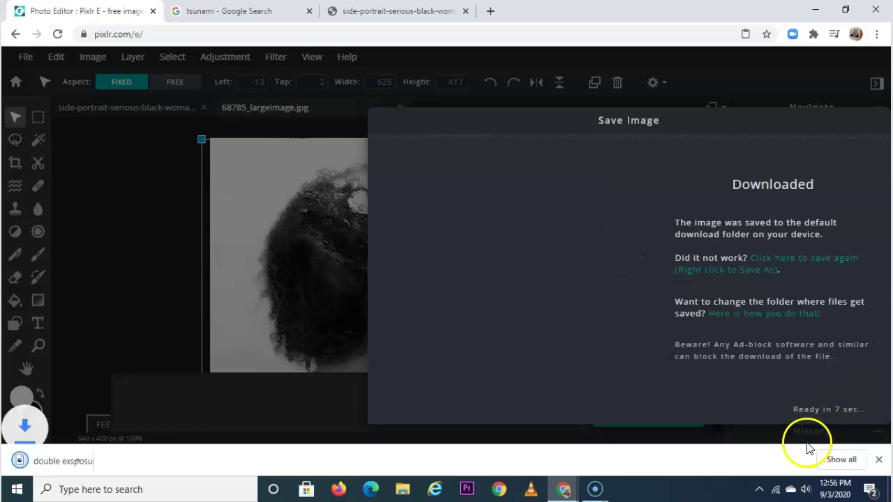